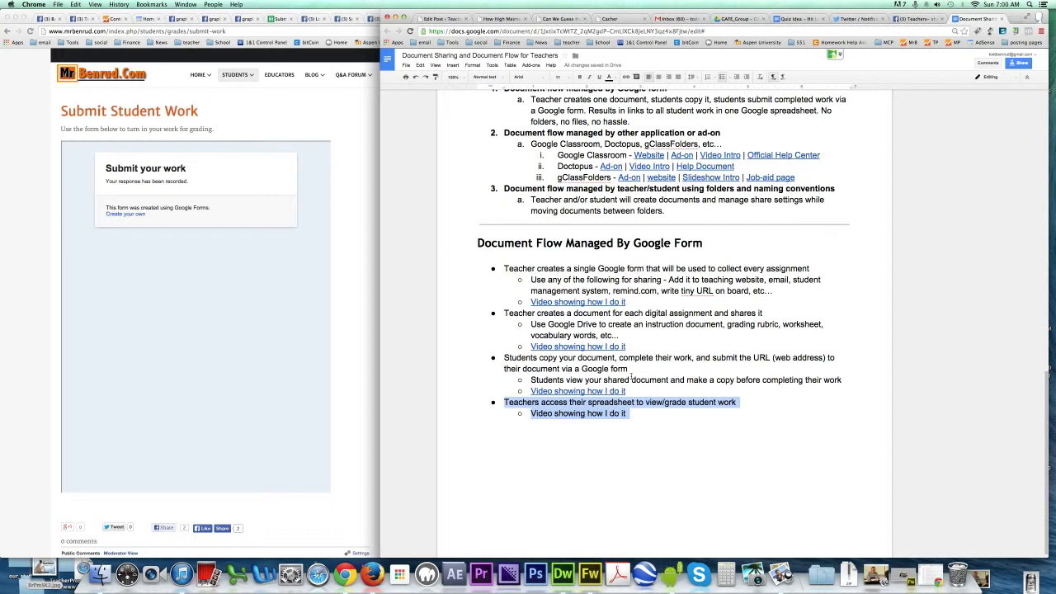
Step: Switch from the instructions document to the Submit Student Work page and view its submission confirmation
click(592, 437)
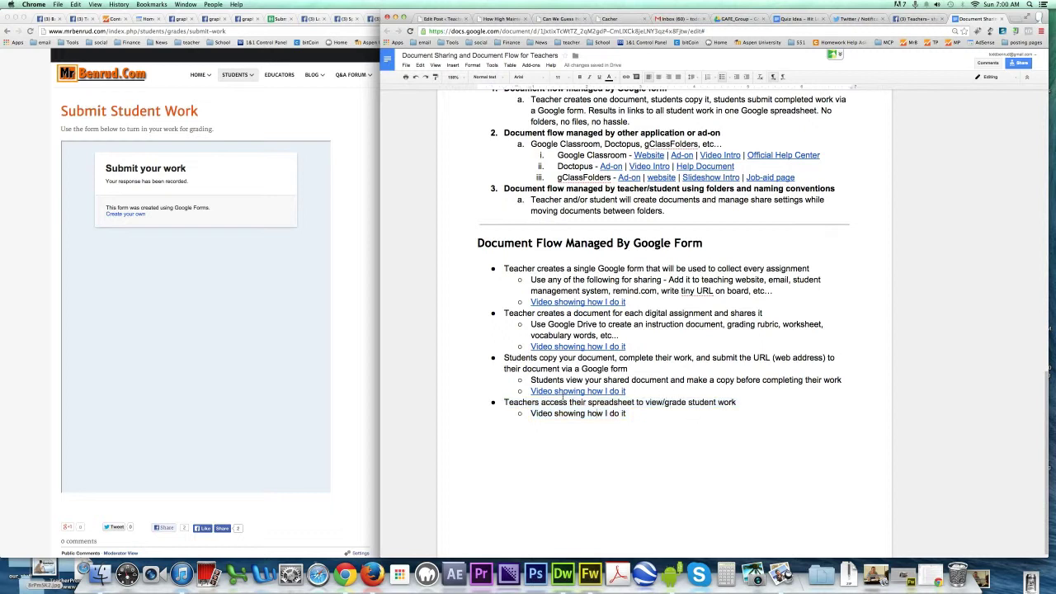
click(350, 213)
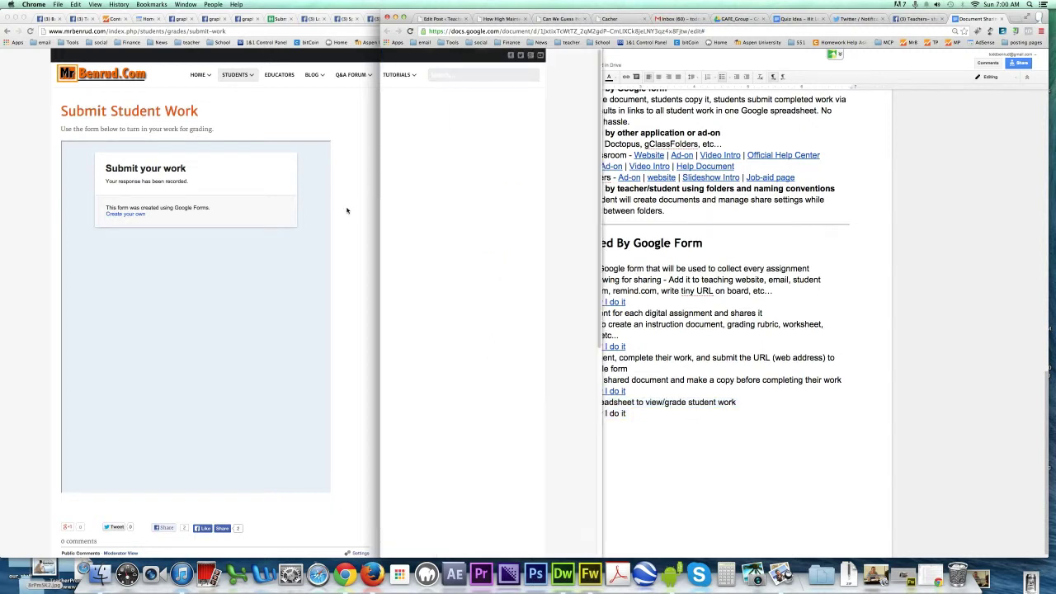
drag(134, 188, 201, 186)
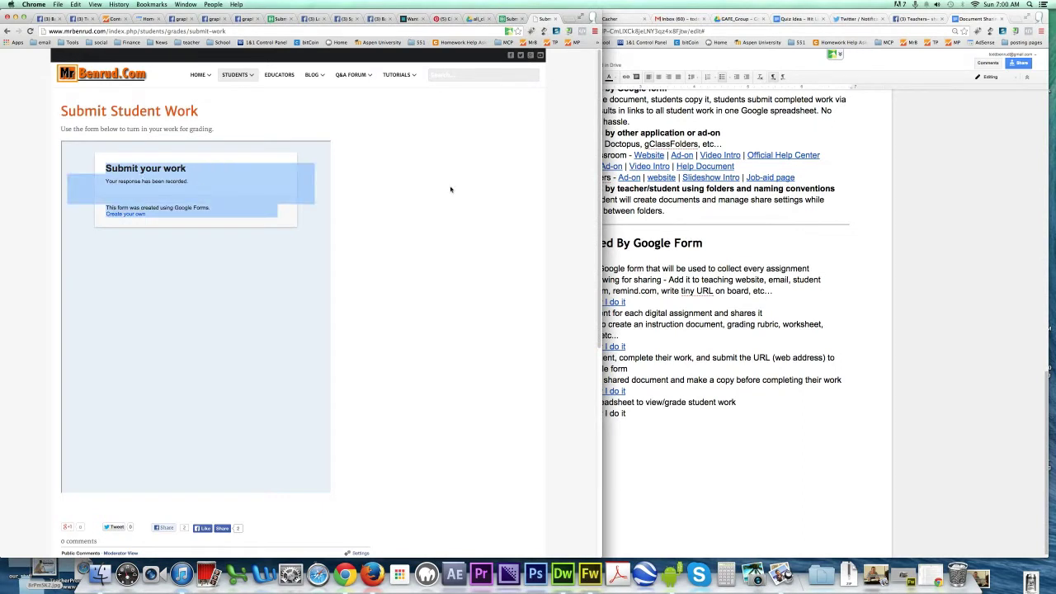
click(670, 382)
click(377, 256)
Step: Open the form responses spreadsheet and look over the submissions at the start of the responses sheet
click(470, 19)
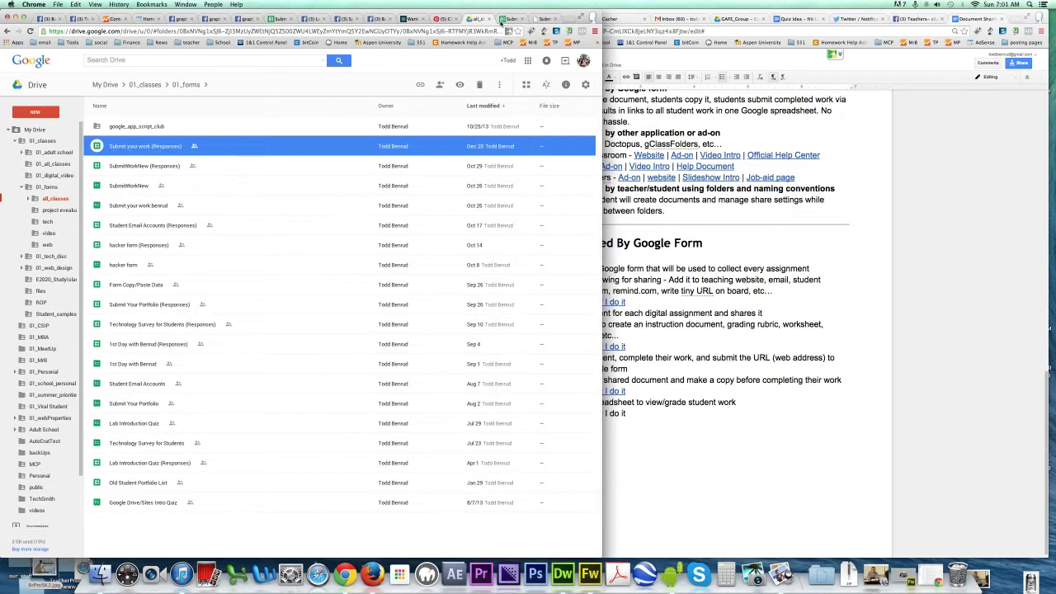
click(506, 18)
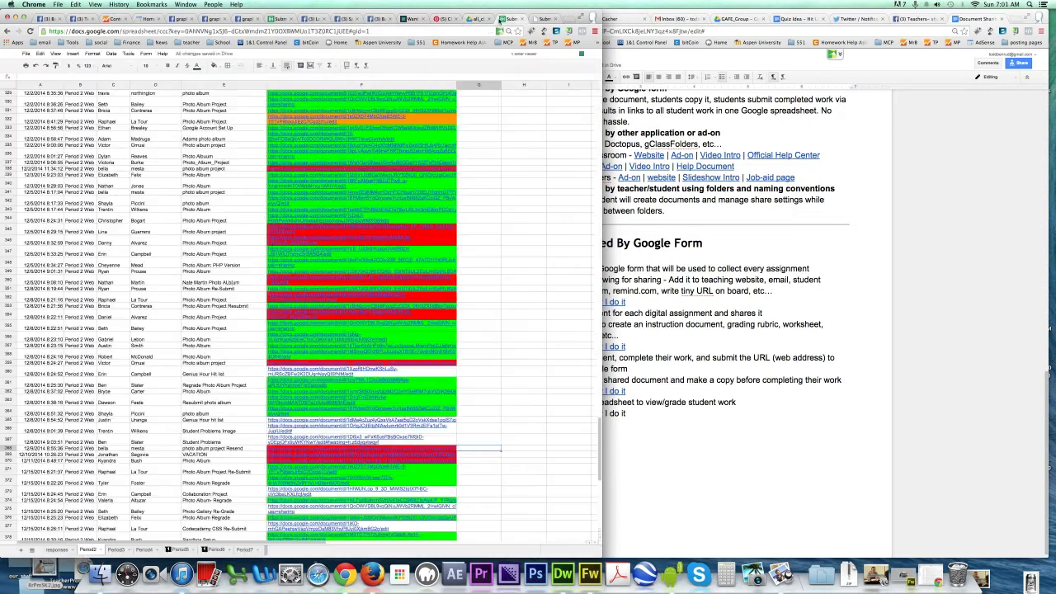
click(54, 550)
mouse_move(600, 124)
mouse_down()
mouse_move(597, 237)
mouse_move(598, 122)
mouse_up()
click(92, 182)
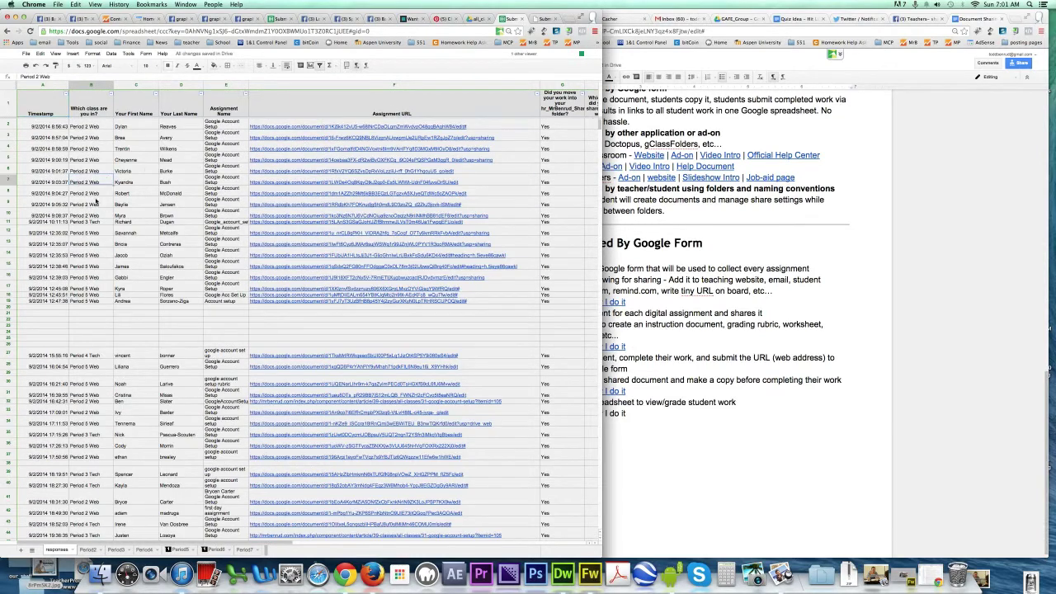
scroll(132, 272, down, 2)
scroll(129, 265, up, 2)
Step: Reload a blank Submit Work form on the class website and view the choices for the class question
click(545, 18)
mouse_move(241, 76)
mouse_move(257, 100)
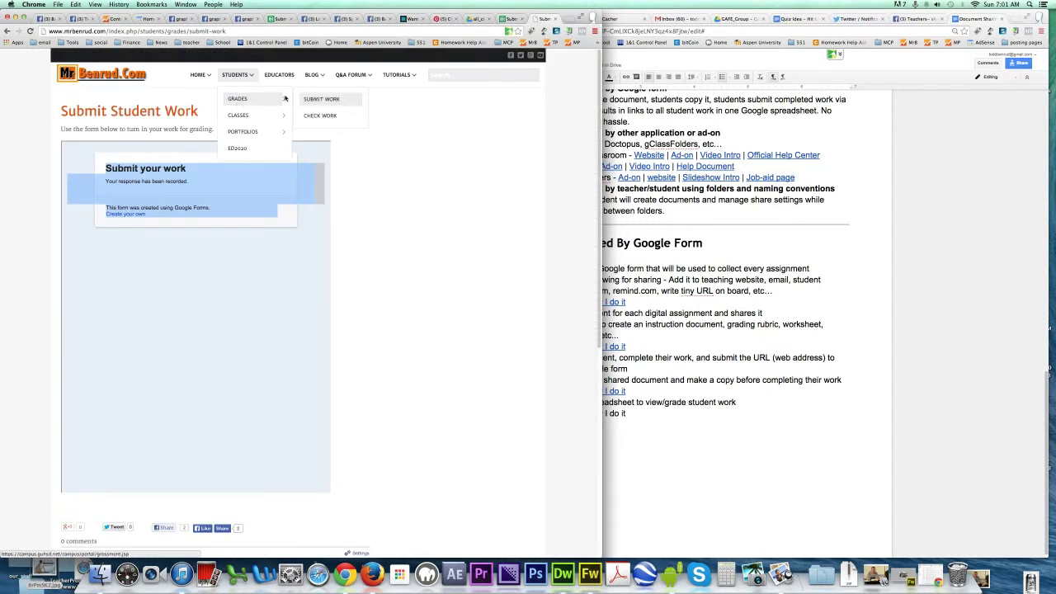
click(324, 101)
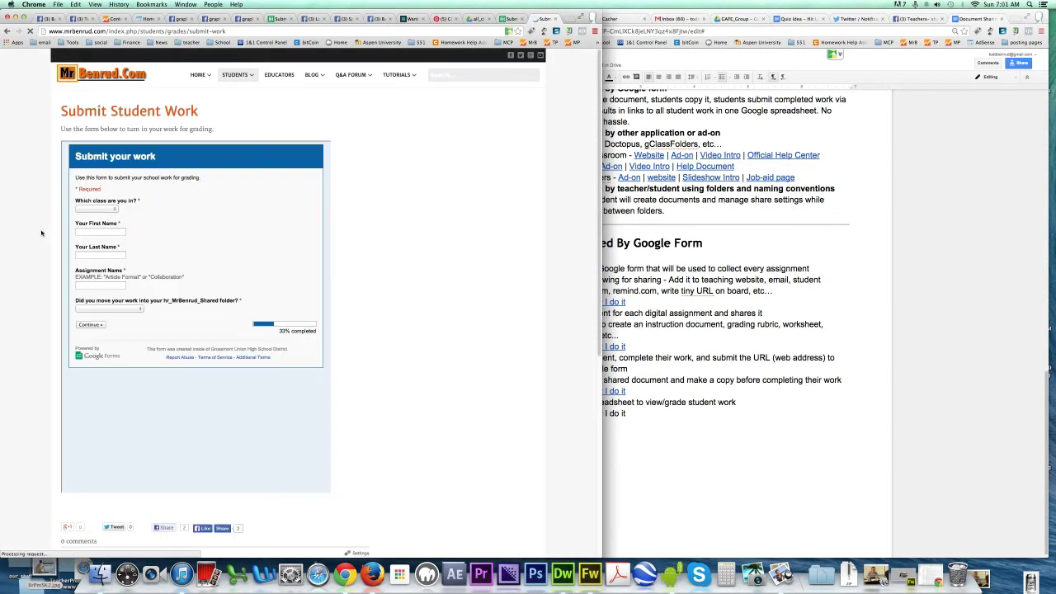
click(111, 208)
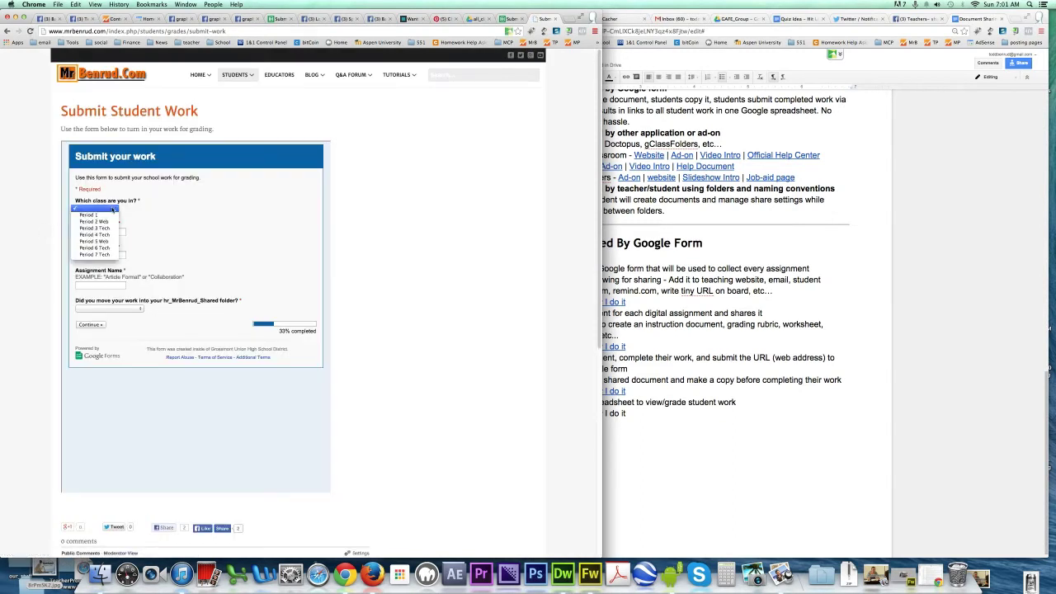
click(172, 225)
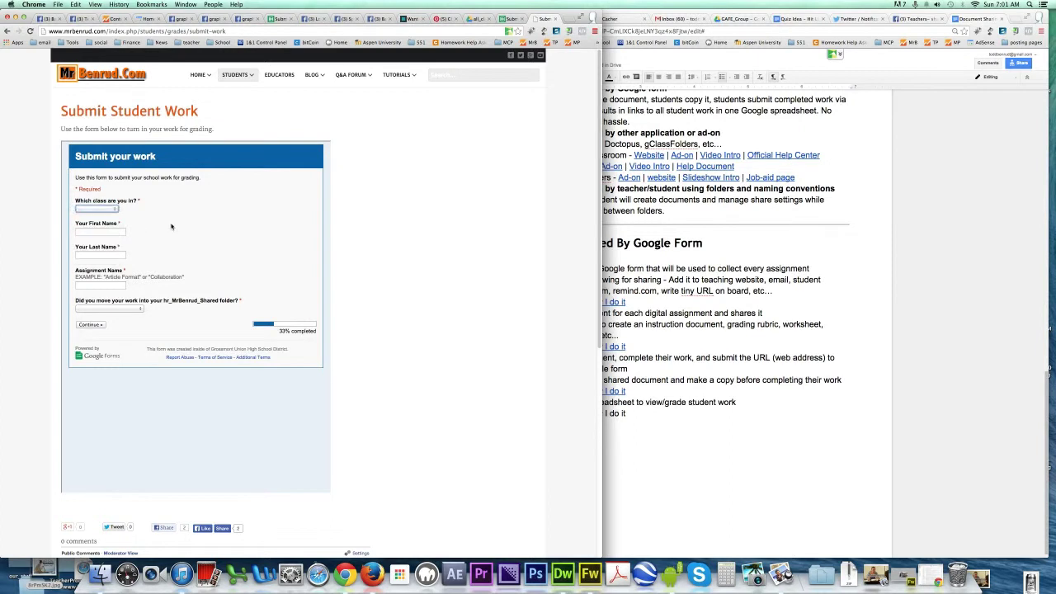
click(117, 213)
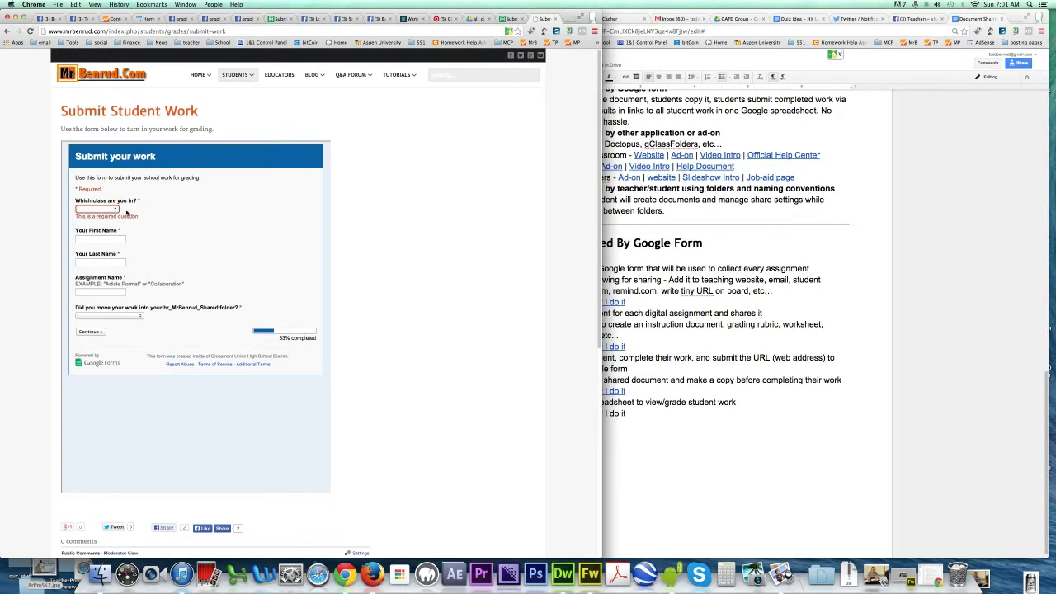
click(114, 209)
click(451, 160)
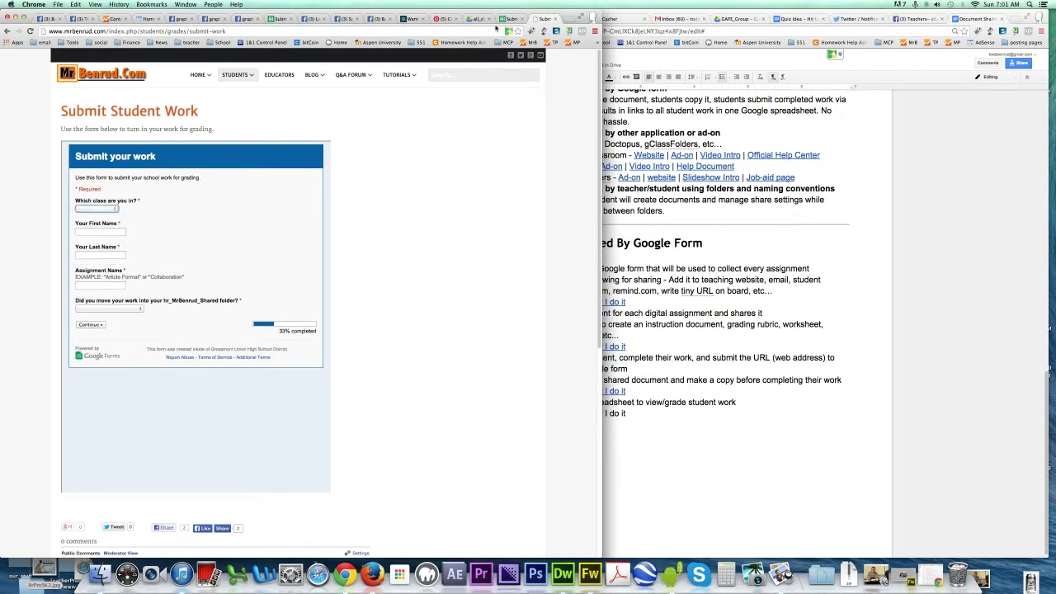
Step: In the responses spreadsheet, open the document linked in the Period2 sheet's last submission, Google Intro
click(509, 18)
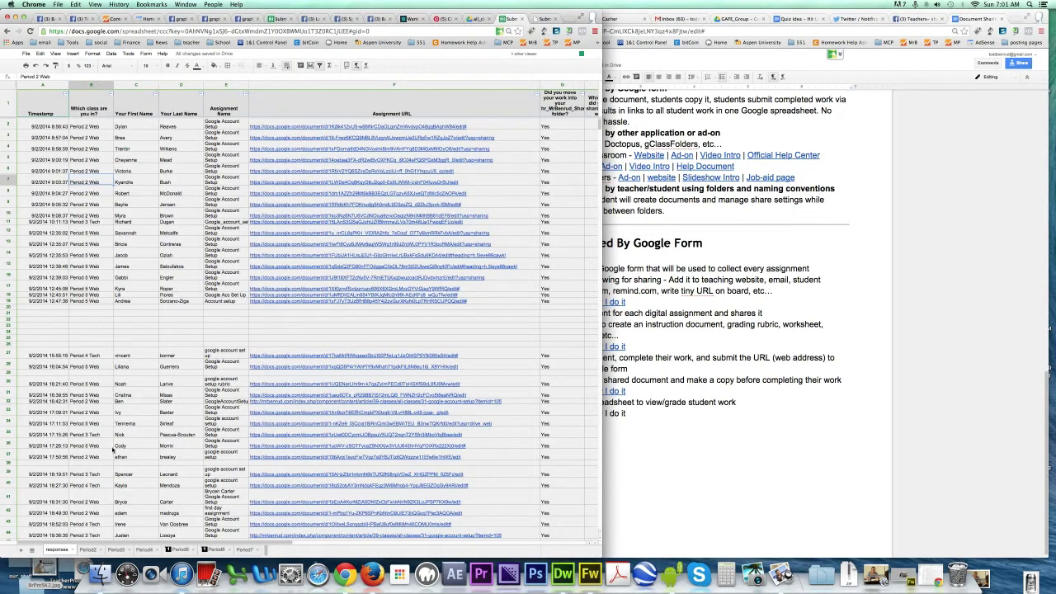
scroll(108, 466, down, 3)
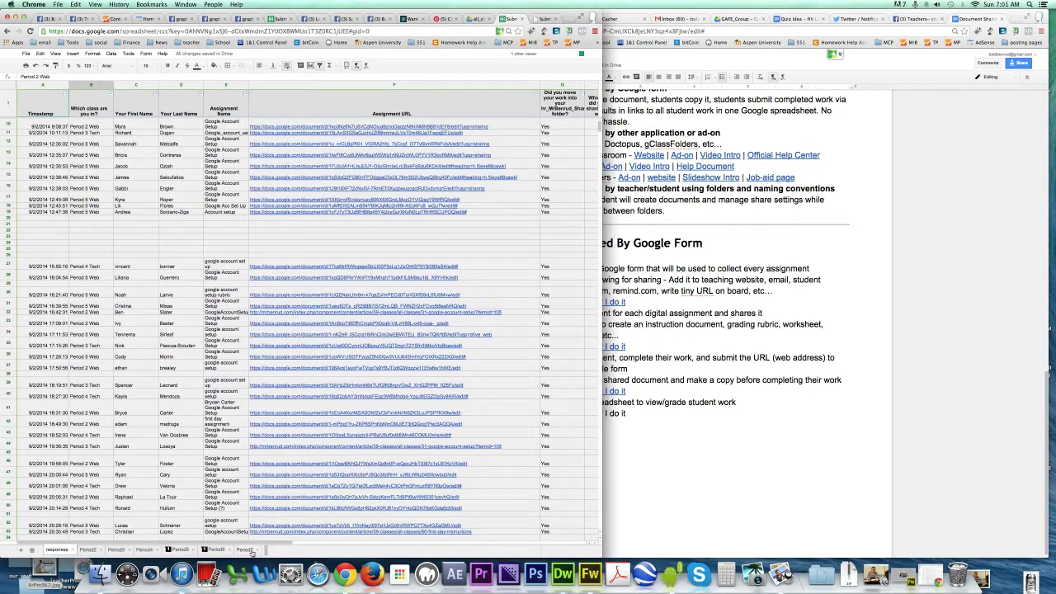
click(88, 550)
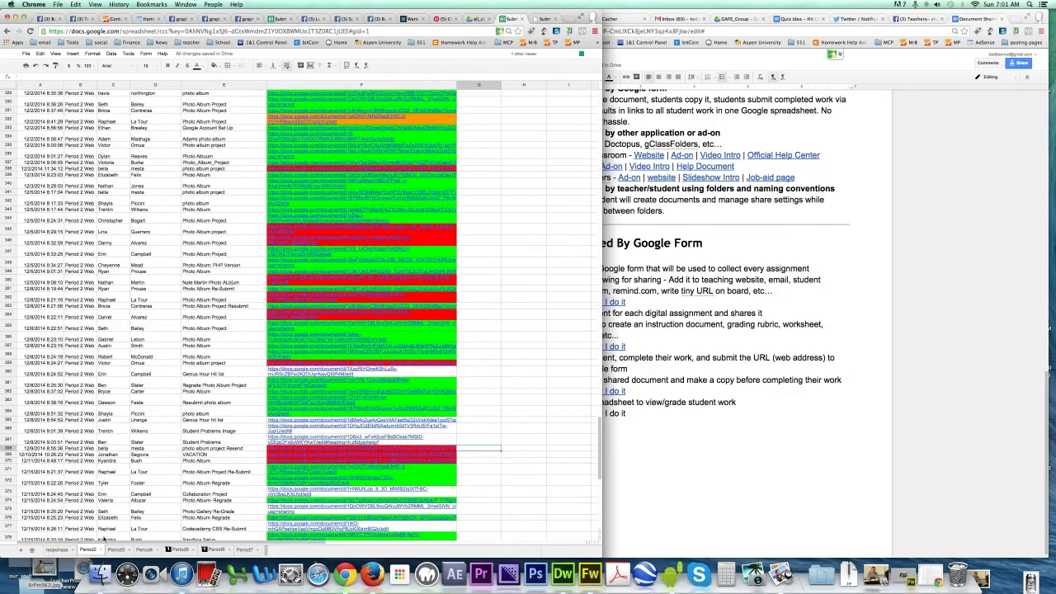
drag(600, 441, 588, 509)
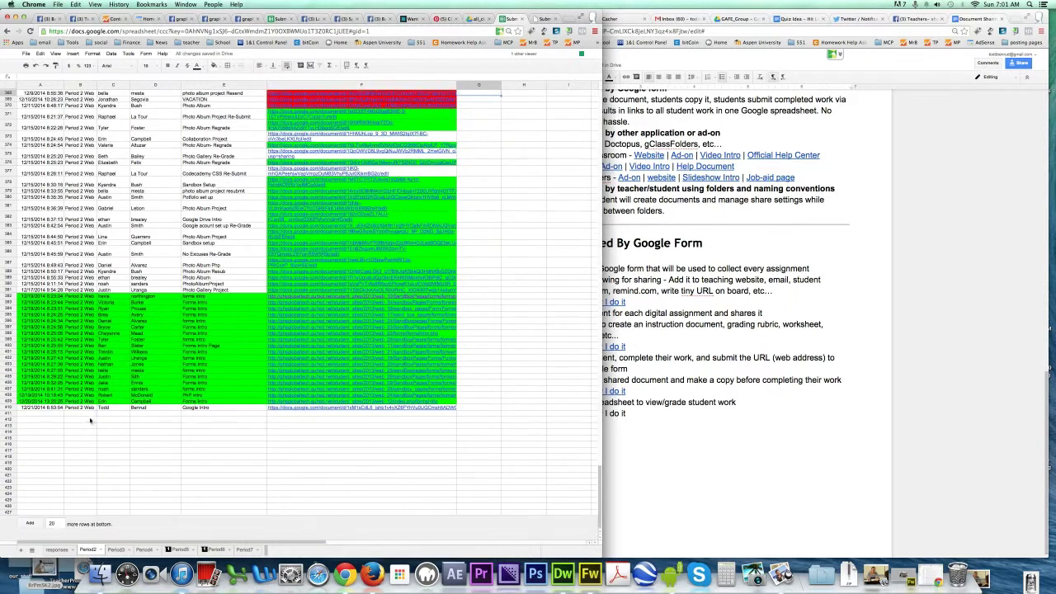
click(8, 408)
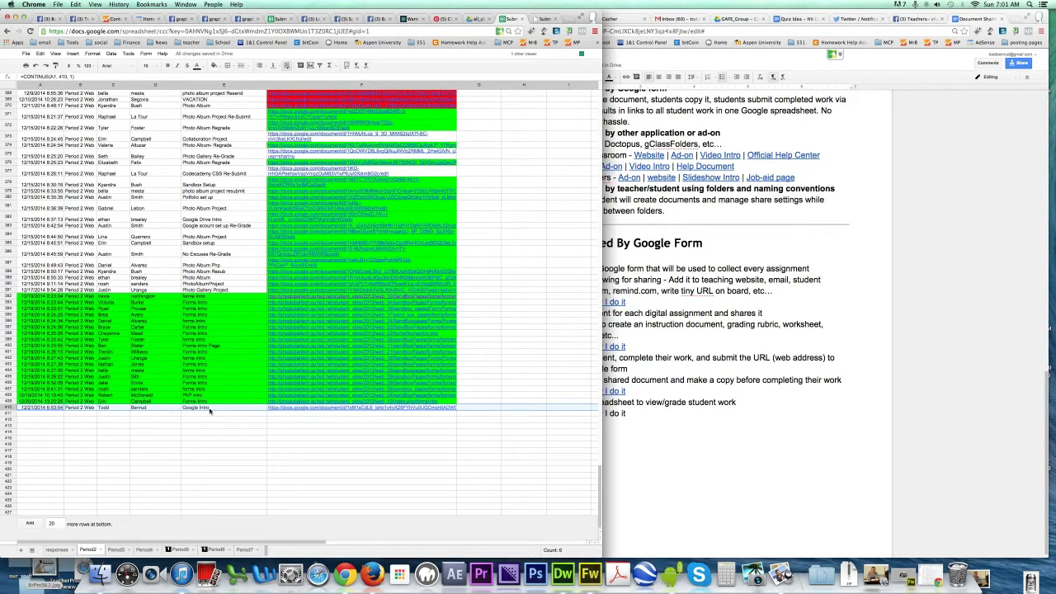
click(343, 408)
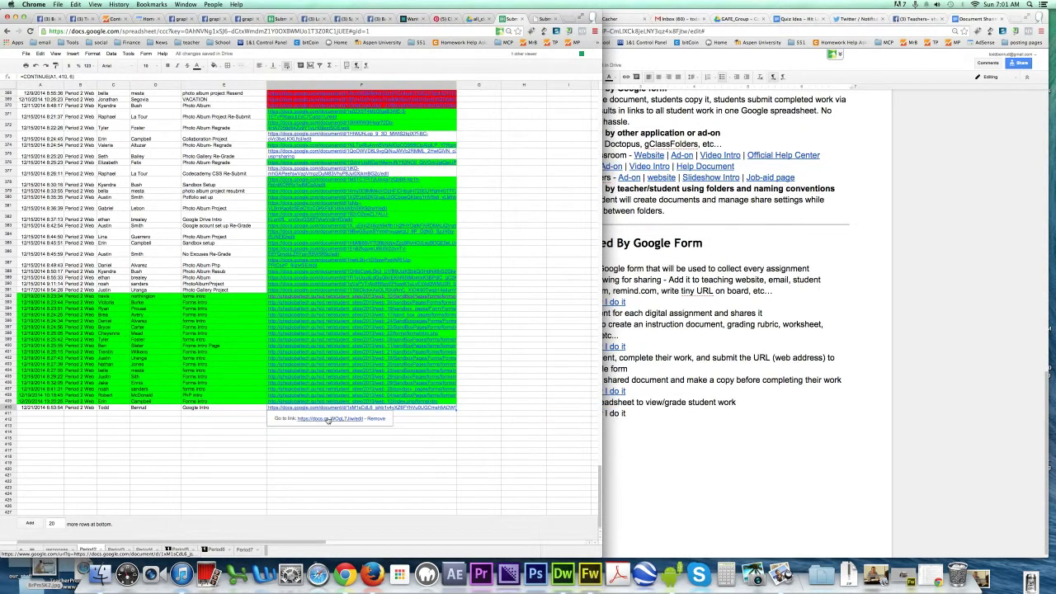
click(332, 418)
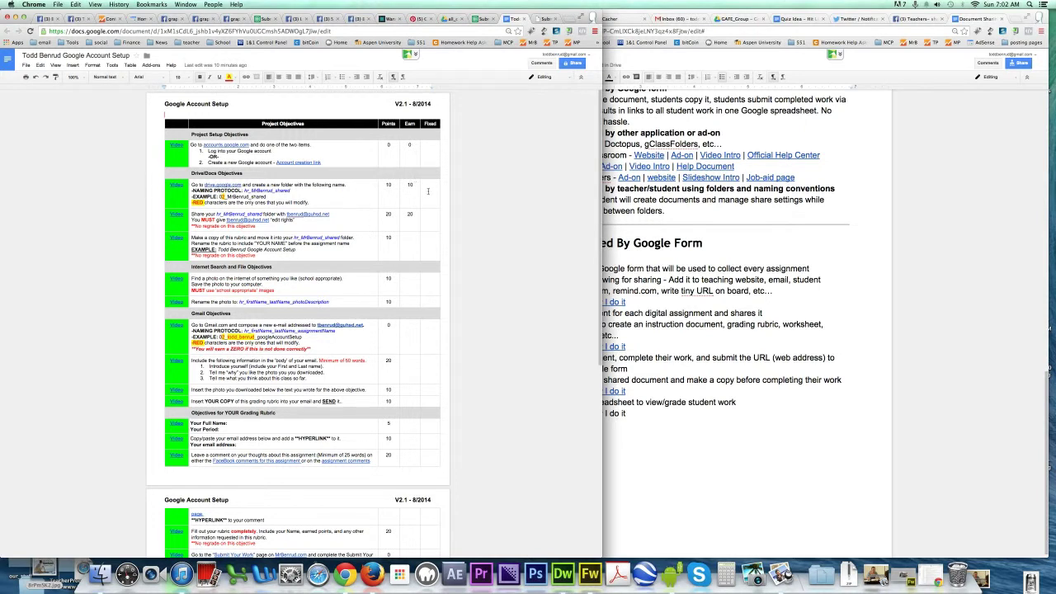
Step: Fill the first Drive/Docs objective row of the grading rubric, about creating the shared folder, with red
drag(417, 193, 227, 197)
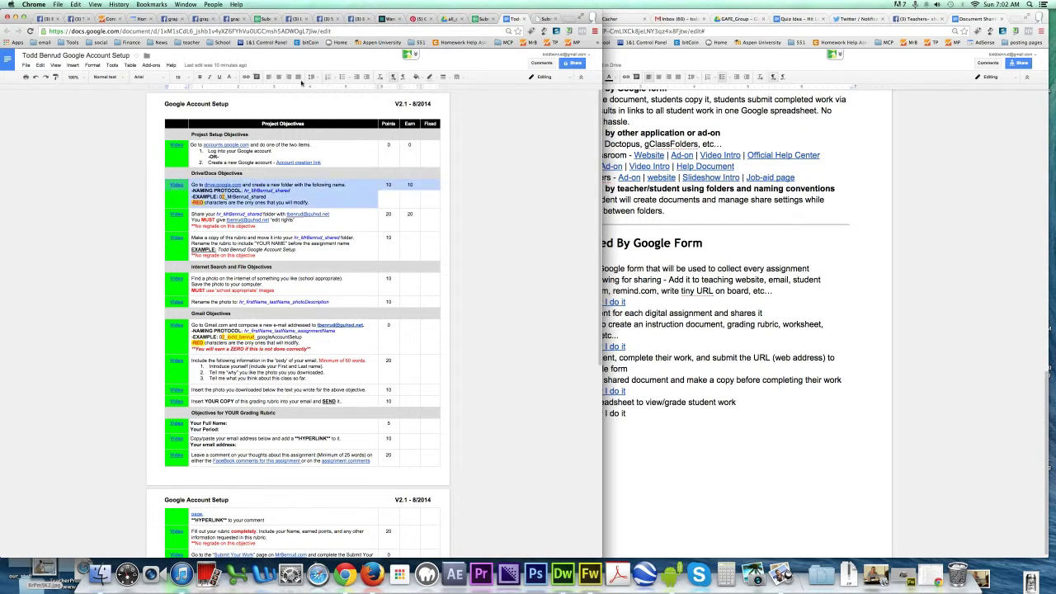
click(416, 76)
click(425, 110)
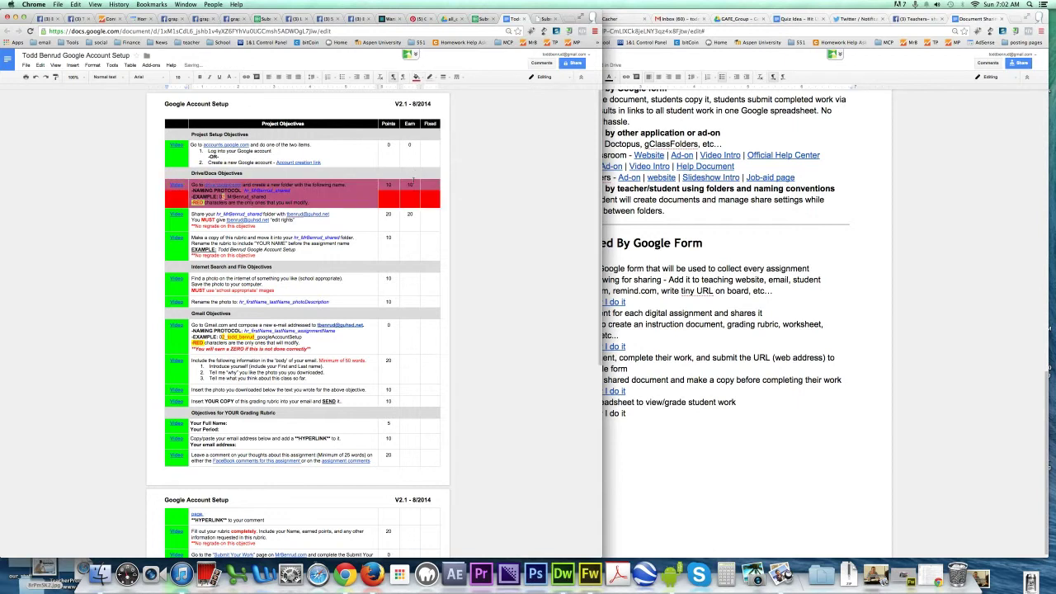
click(418, 174)
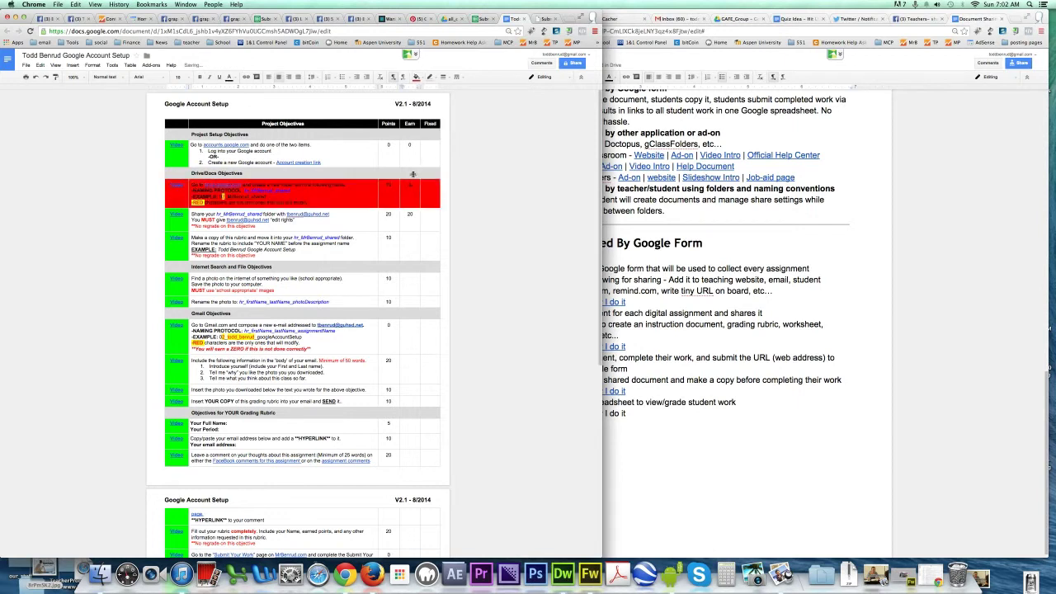
Step: Add the comment "Didn't follow naming protocol" to the naming protocol text in the red rubric row
drag(307, 191, 304, 185)
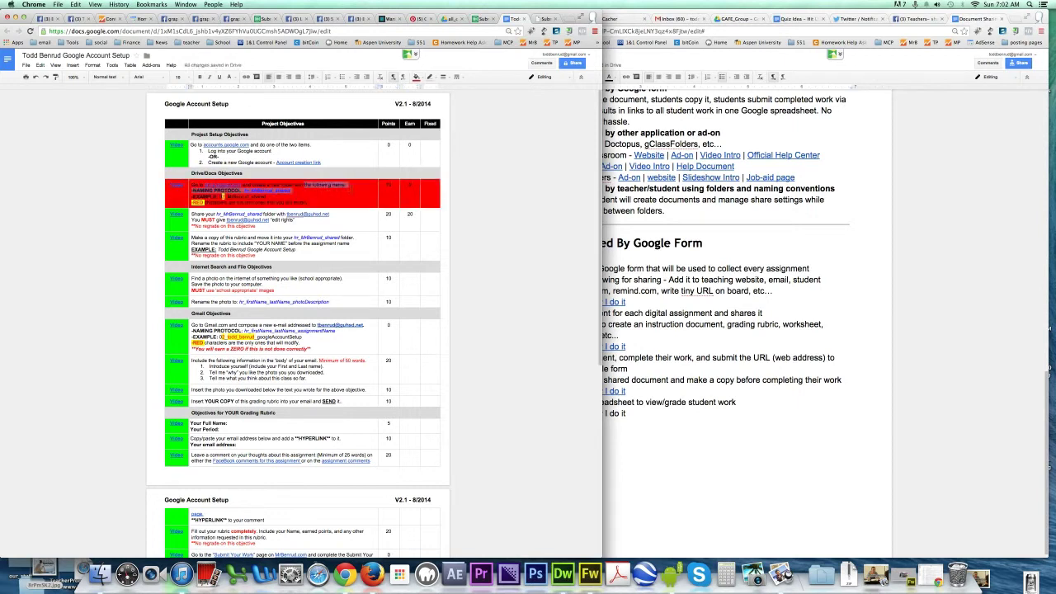
click(256, 77)
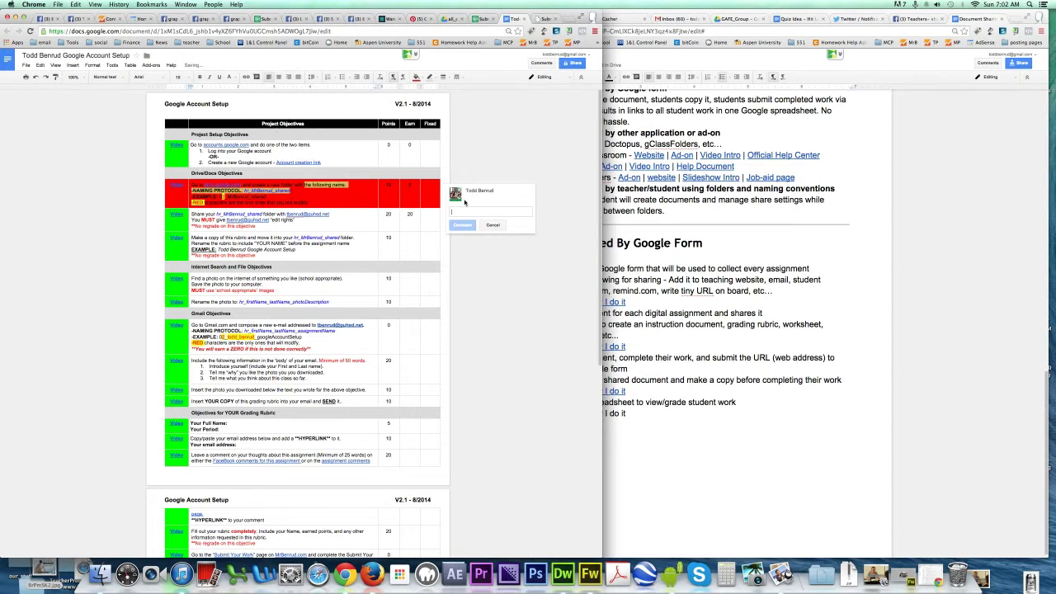
text(Didn't follow naming protocol)
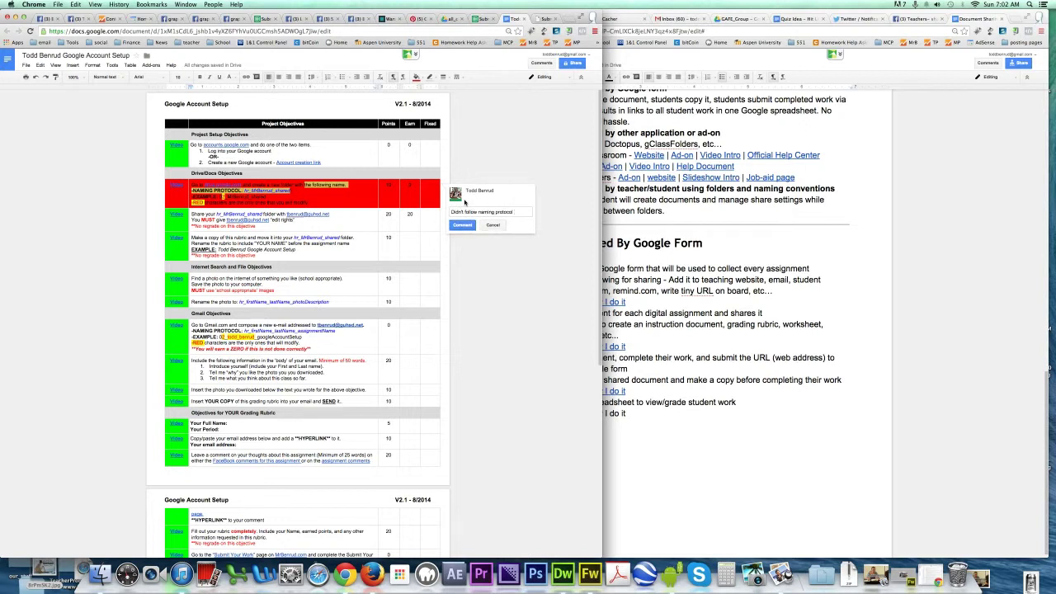
key(Return)
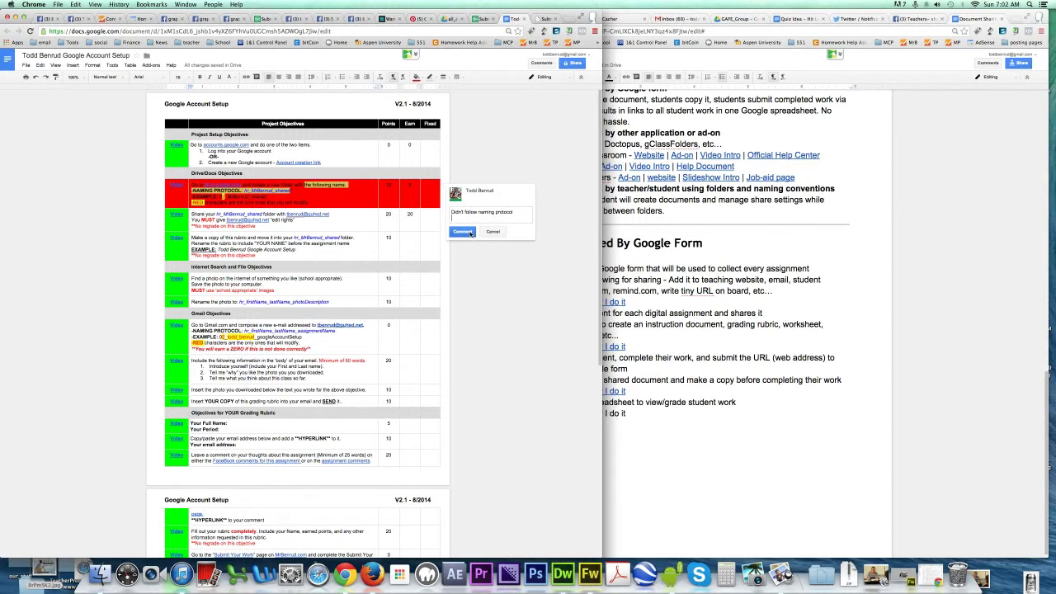
click(462, 232)
Step: Close the graded document and fill the Google Intro submission's link cell in the Period2 sheet with green
scroll(348, 223, down, 3)
scroll(338, 231, up, 5)
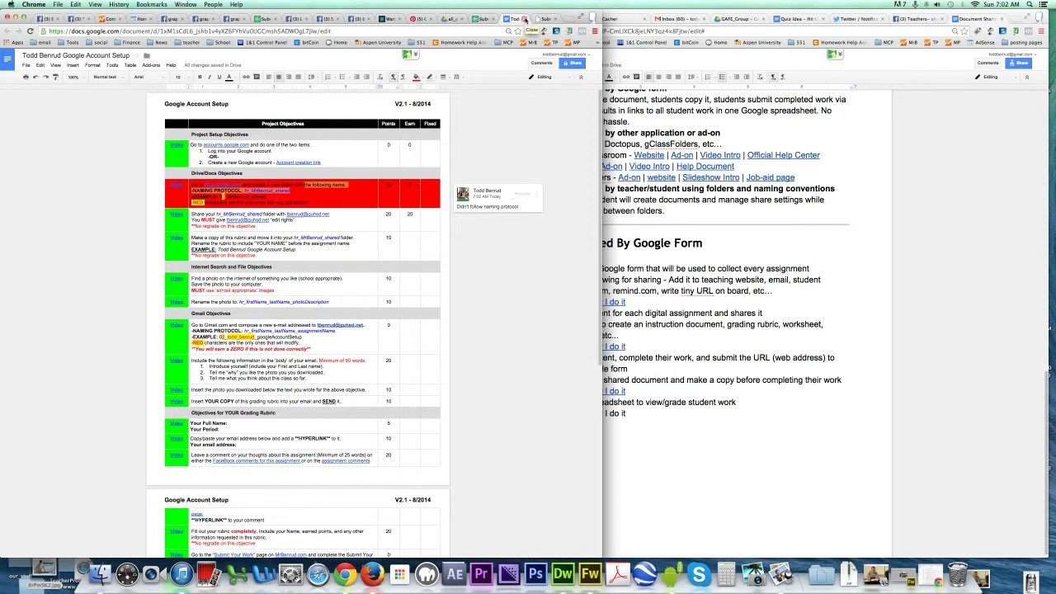
click(524, 18)
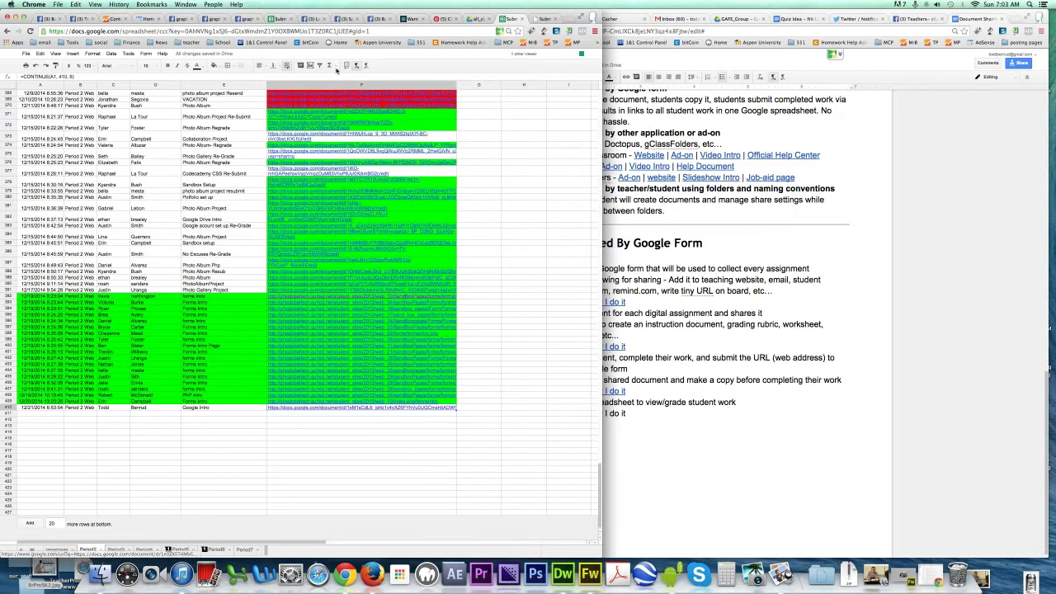
click(215, 66)
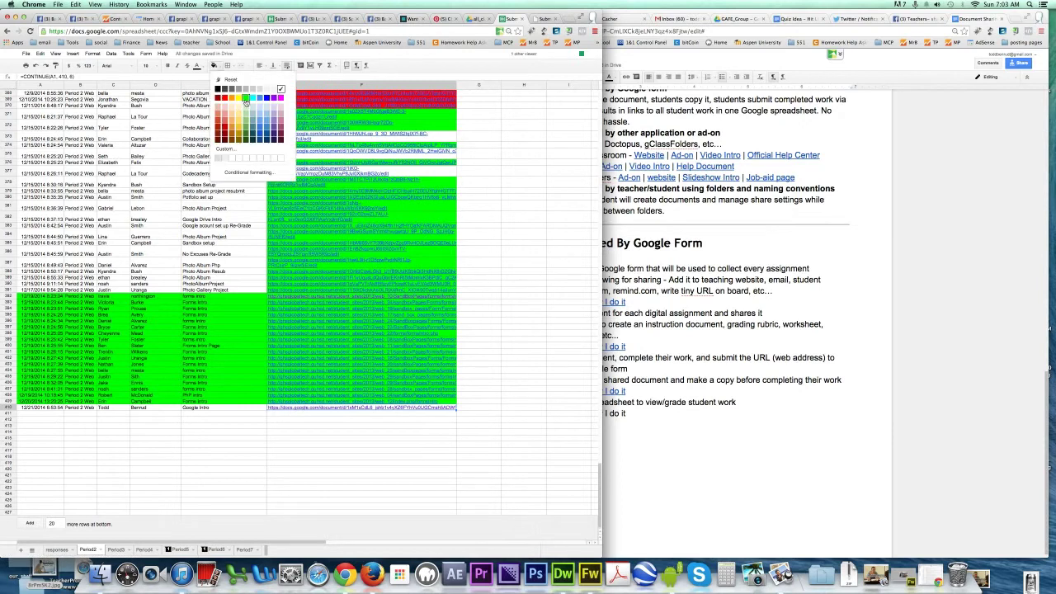
click(240, 99)
click(466, 460)
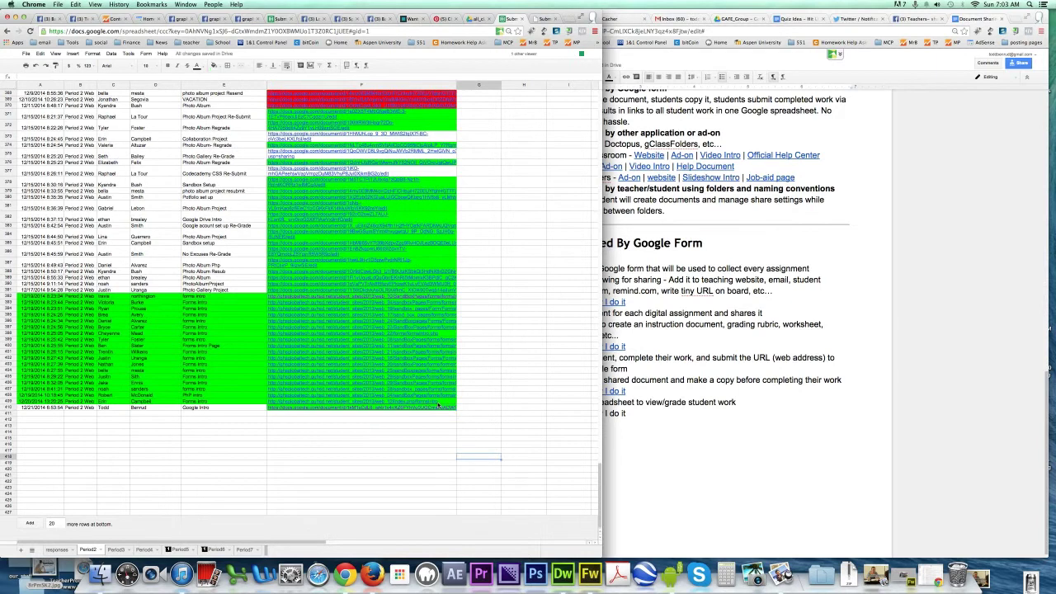
Step: Examine the color-coded link cells in the Period2 sheet, including the newest green, a red and an orange submission
click(437, 408)
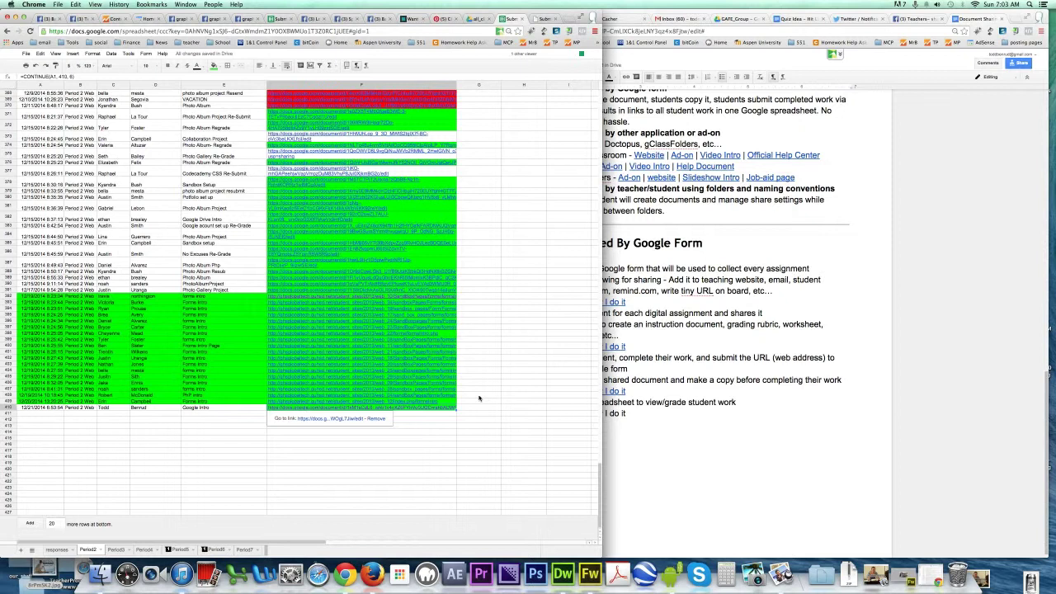
click(492, 387)
scroll(495, 385, up, 5)
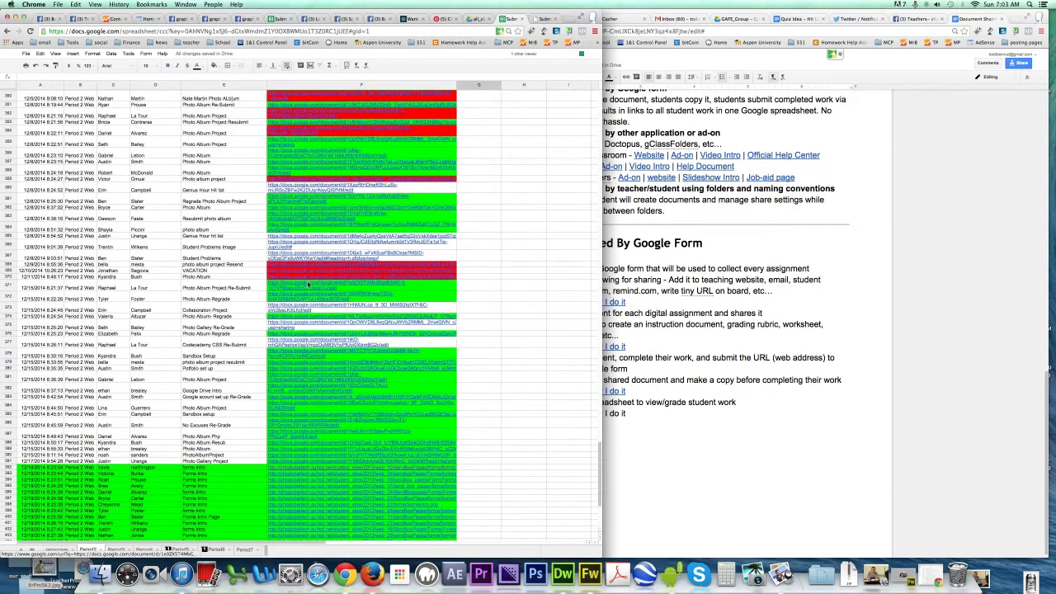
click(296, 277)
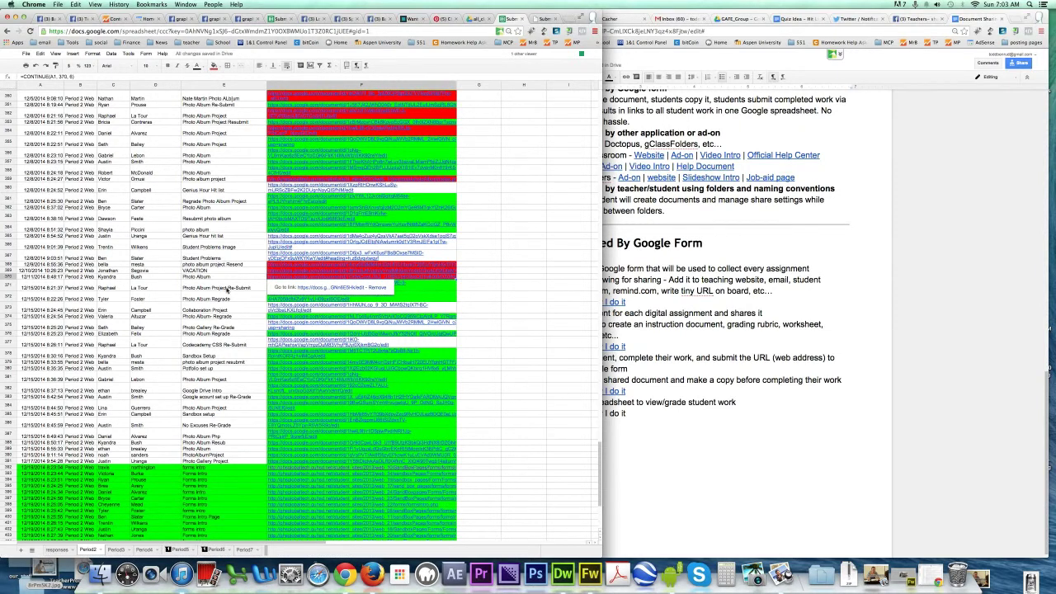
scroll(228, 292, up, 3)
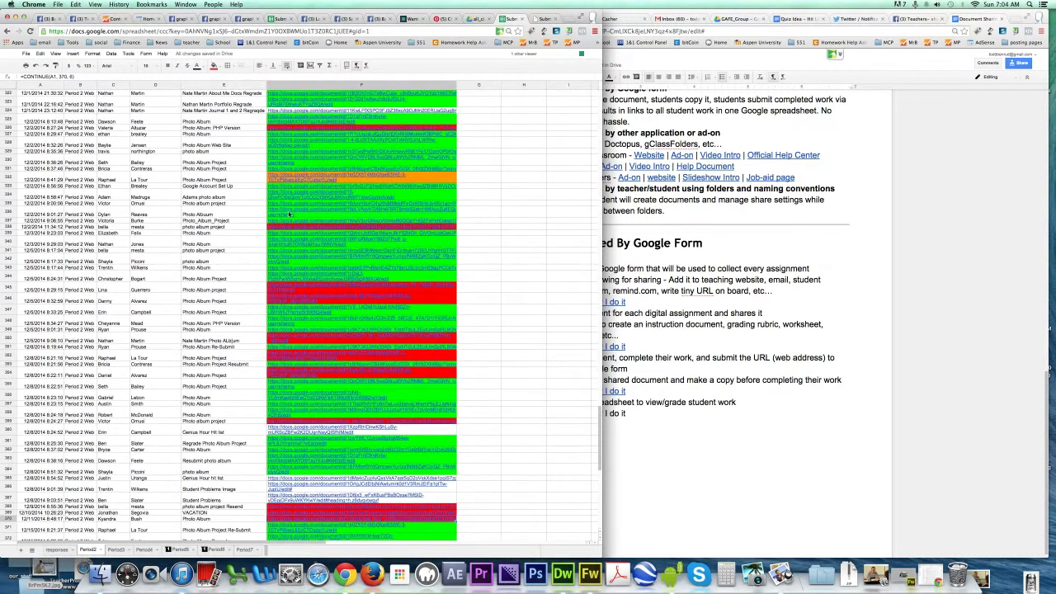
click(297, 181)
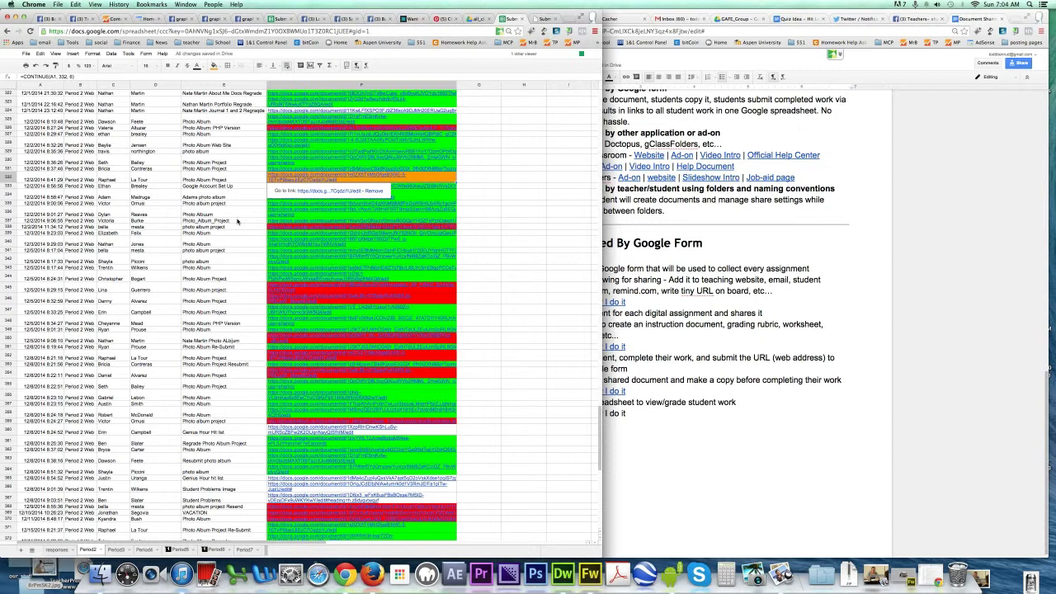
Step: Examine the earlier color-coded submissions in the Period2 sheet, including the yellow Collaboration Introduction link cell, and return to the newest rows
scroll(239, 221, up, 8)
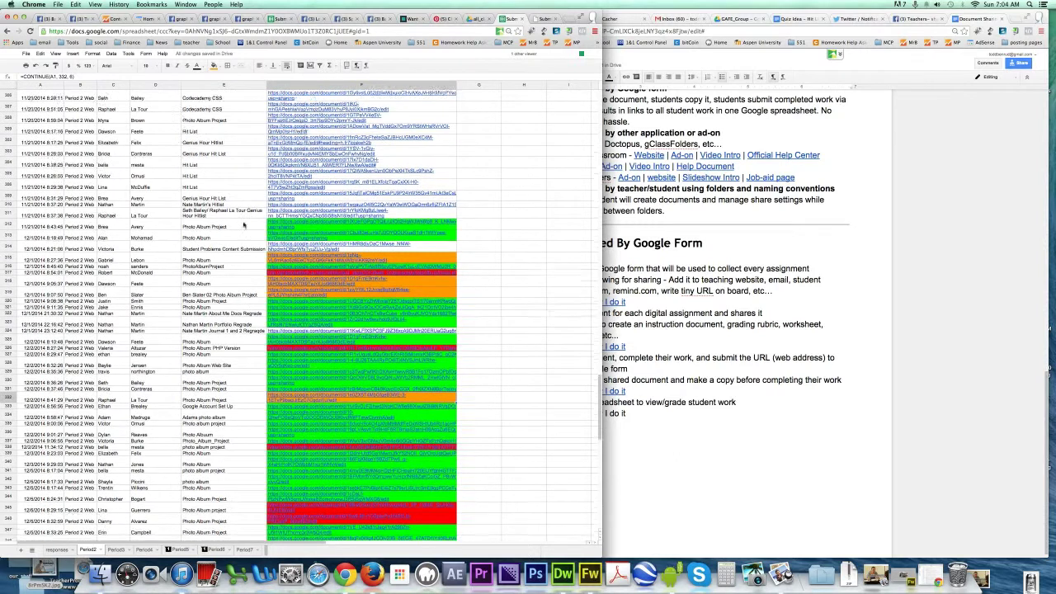
scroll(244, 223, up, 15)
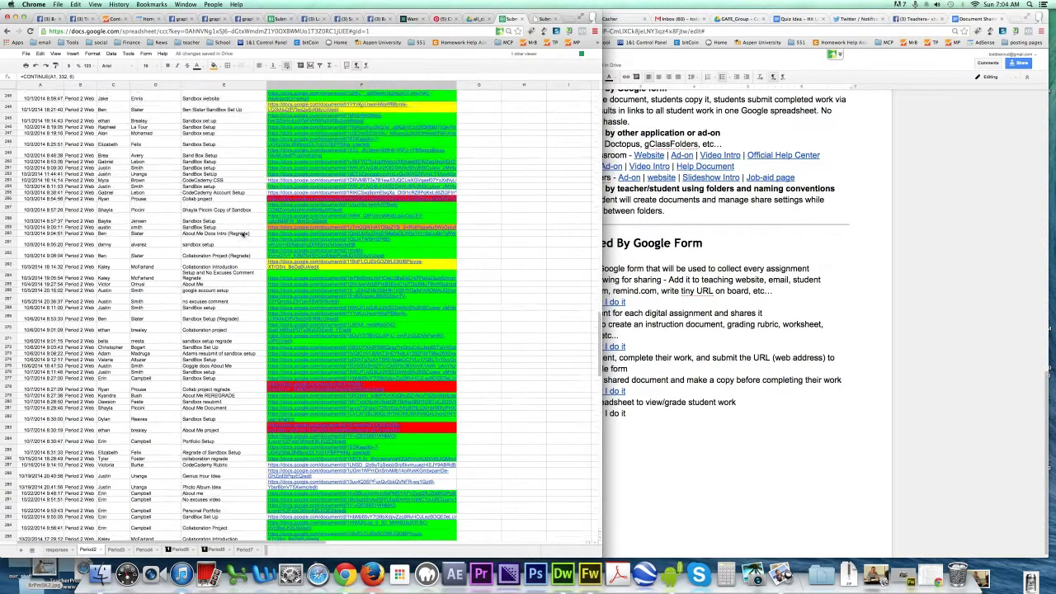
scroll(242, 234, down, 3)
click(294, 206)
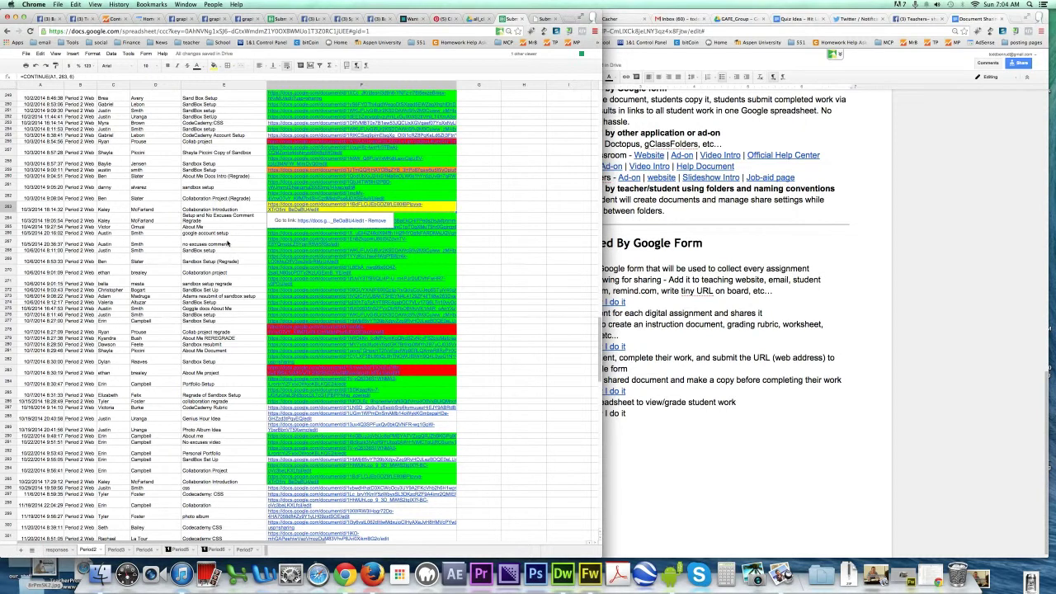
scroll(230, 244, down, 10)
scroll(228, 243, down, 15)
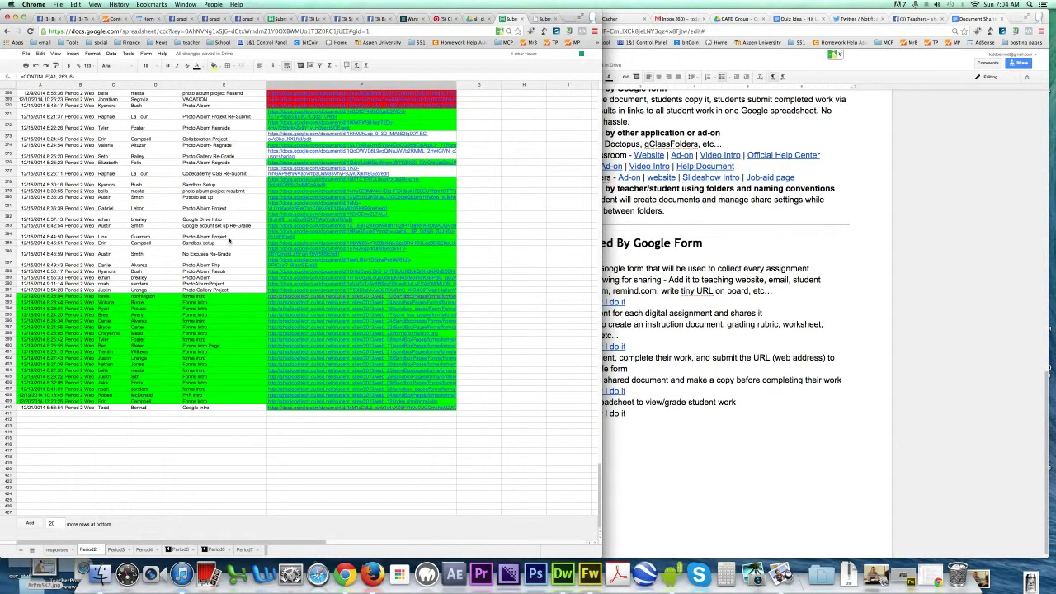
Step: View the Period3 and Period4 sheets and highlight the whole QUERY formula in Period4's first cell, which filters the responses by 'Period 4 Tech'
click(123, 550)
click(144, 549)
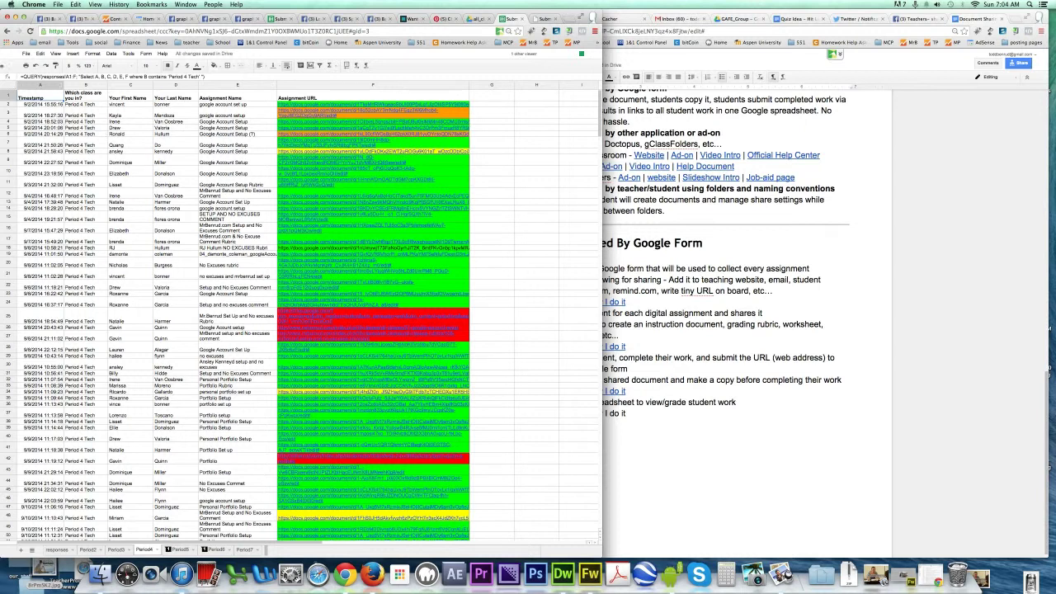
drag(23, 76, 223, 85)
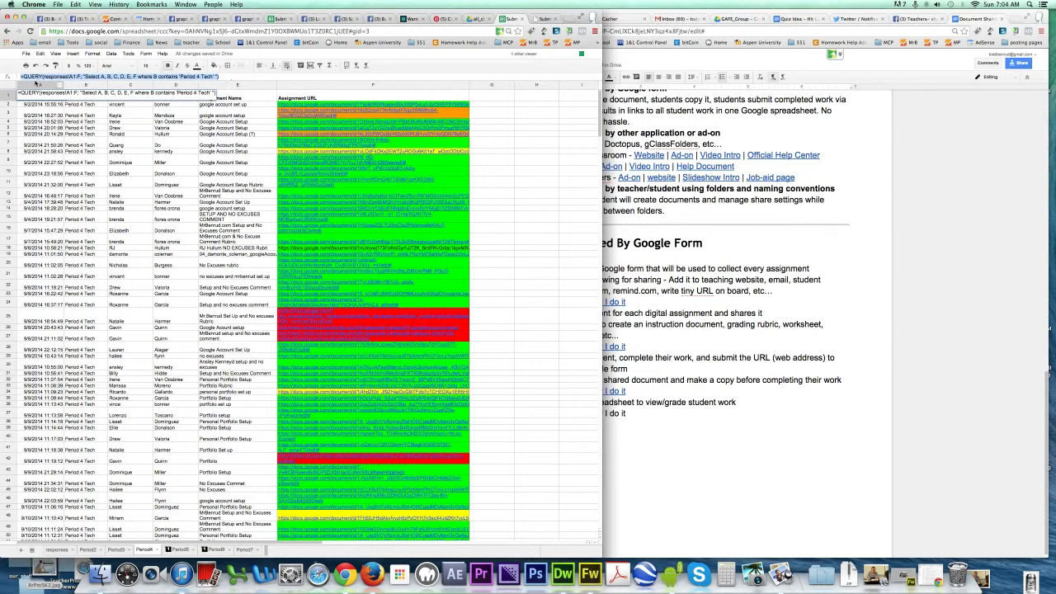